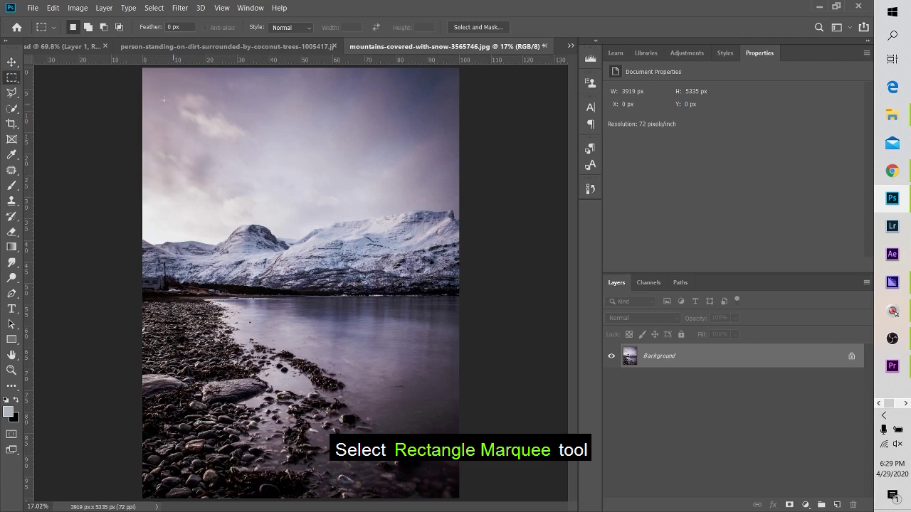
# Step: Select the area from the top-left corner to the shoreline and copy it to Layer 1
pyautogui.moveTo(142, 66); pyautogui.dragTo(464, 296)
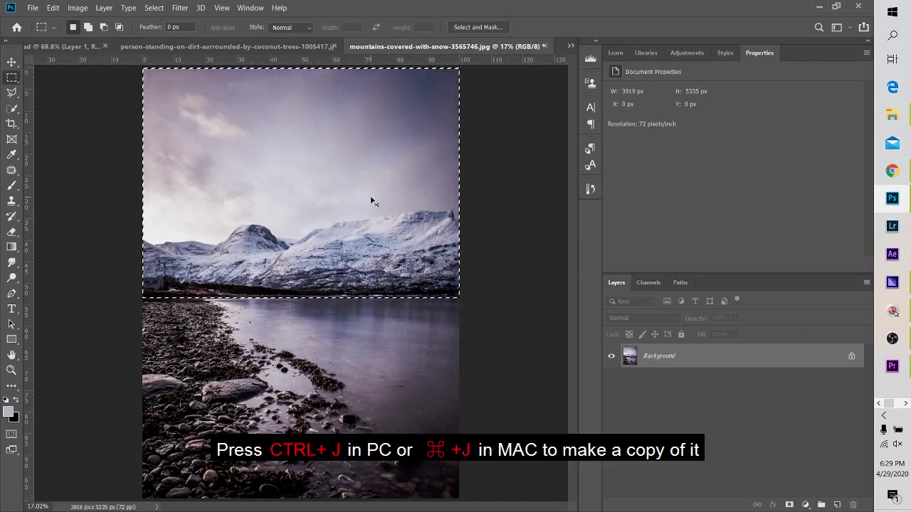
pyautogui.hotkey('ctrl', 'j')
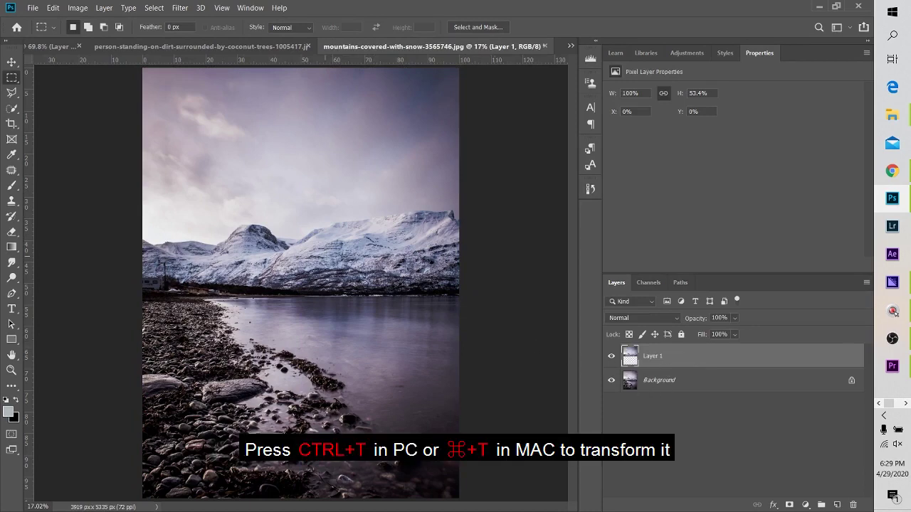
# Step: Flip Layer 1 vertically and move it down beneath the shoreline
pyautogui.hotkey('ctrl', 't')
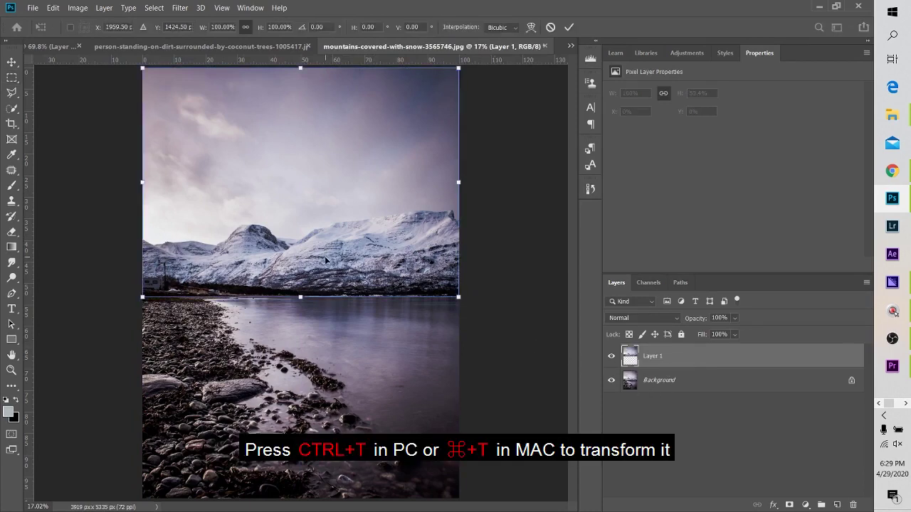
pyautogui.rightClick(322, 178)
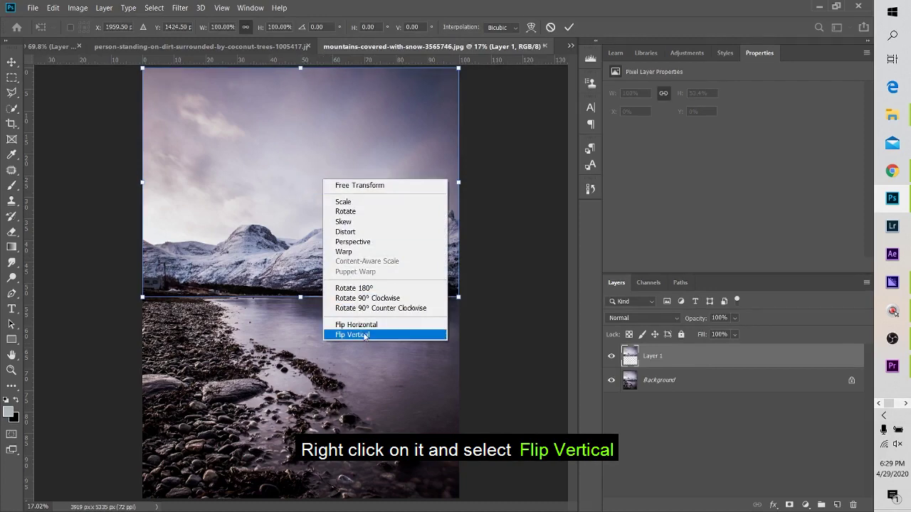
pyautogui.click(365, 335)
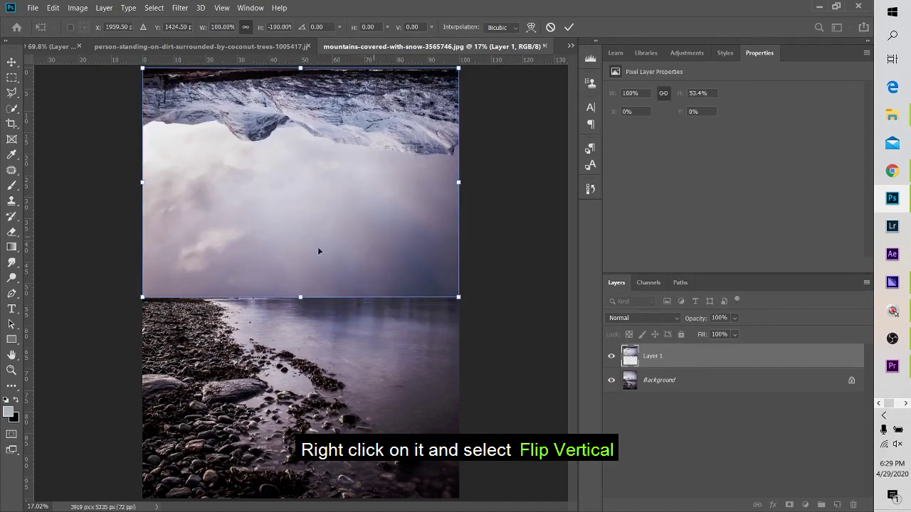
pyautogui.moveTo(292, 148); pyautogui.dragTo(289, 377)
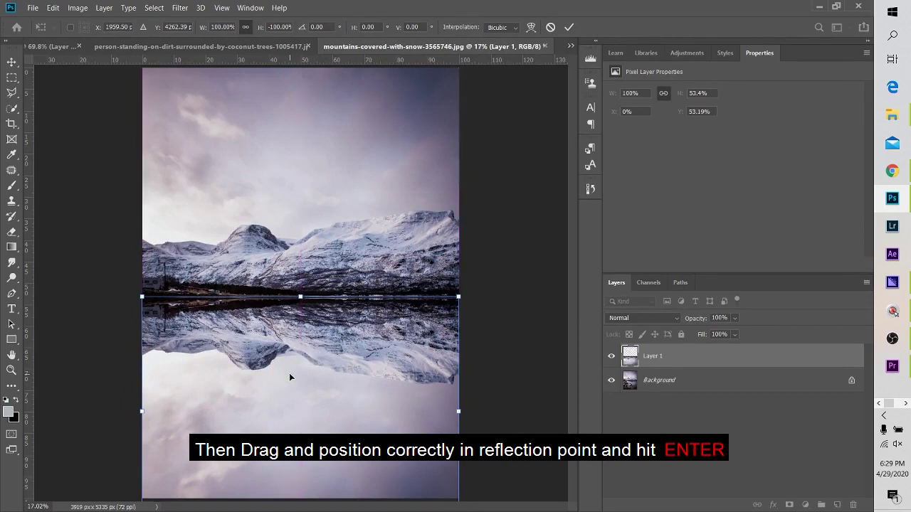
pyautogui.press('Return')
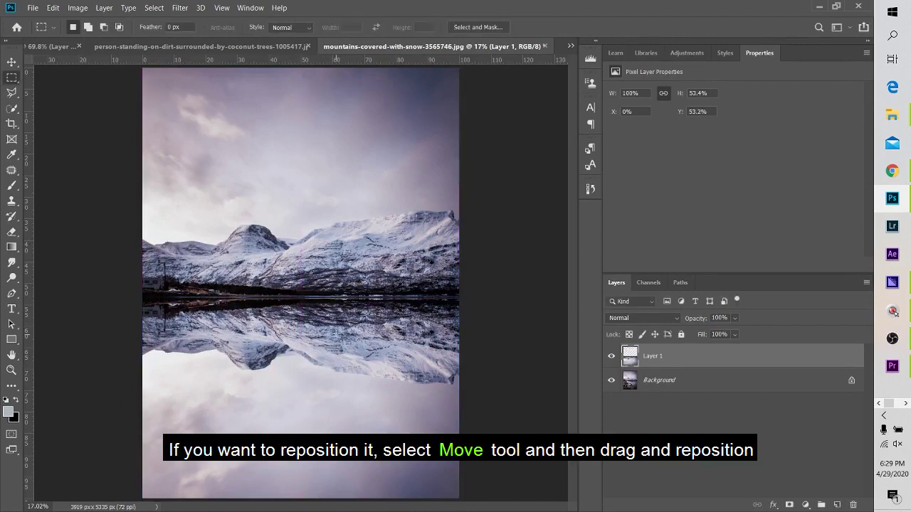
# Step: Nudge Layer 1 with the Move tool so the reflection sits at Y 53.06%
pyautogui.click(12, 61)
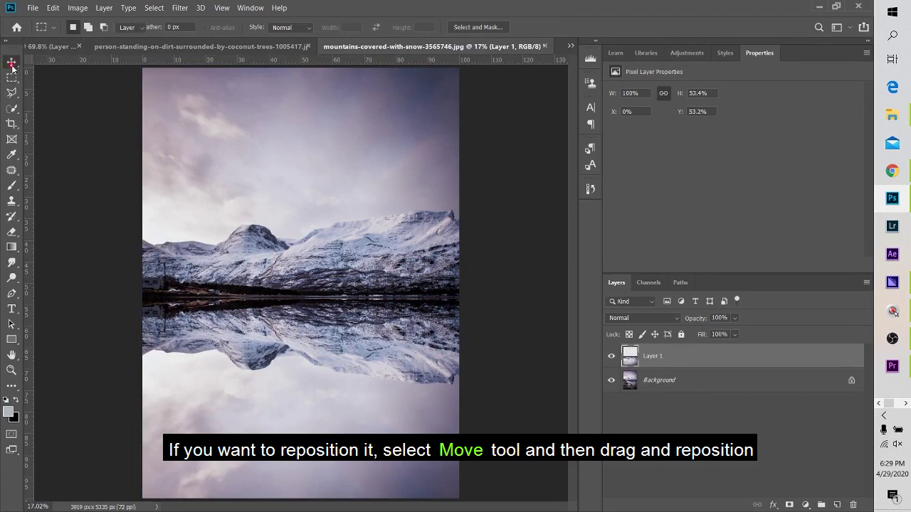
pyautogui.moveTo(318, 368); pyautogui.dragTo(318, 367)
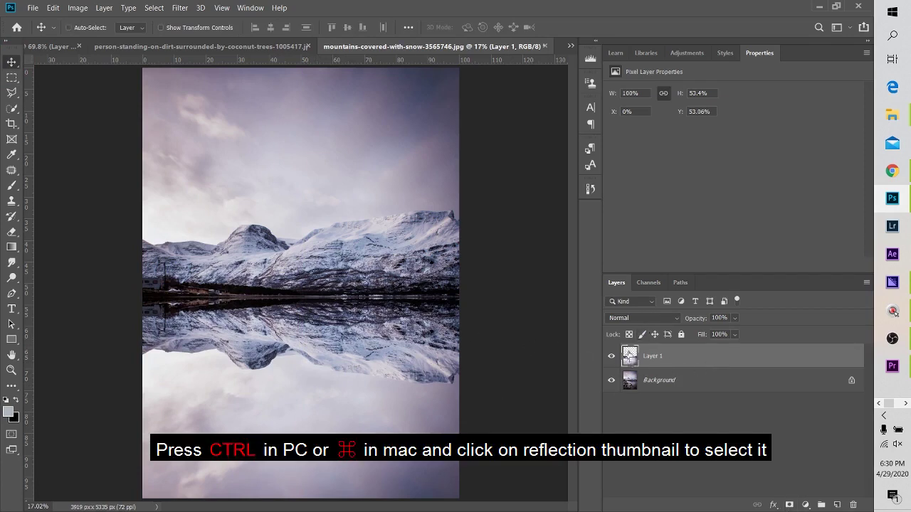
# Step: Load Layer 1's pixels as a selection and rename the layer 'Reflection'
pyautogui.keyDown('ctrl'); pyautogui.click(629, 357); pyautogui.keyUp('ctrl')
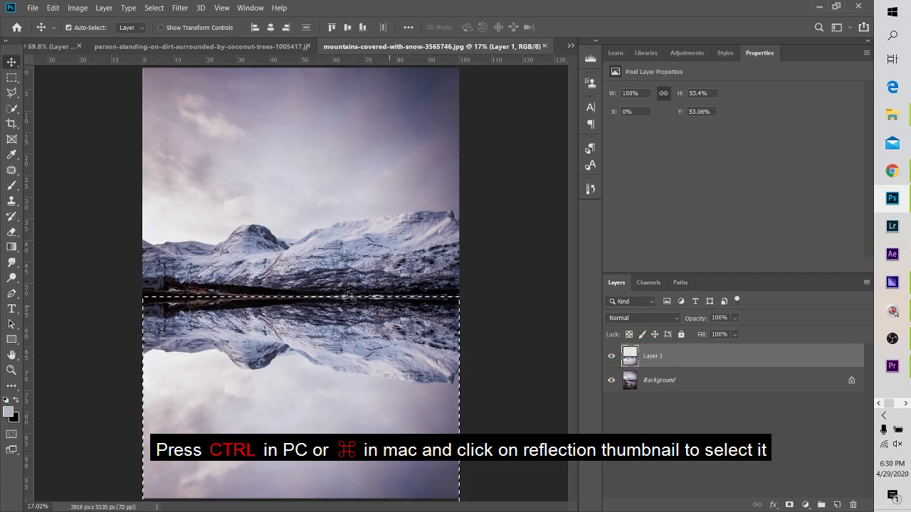
pyautogui.doubleClick(650, 356)
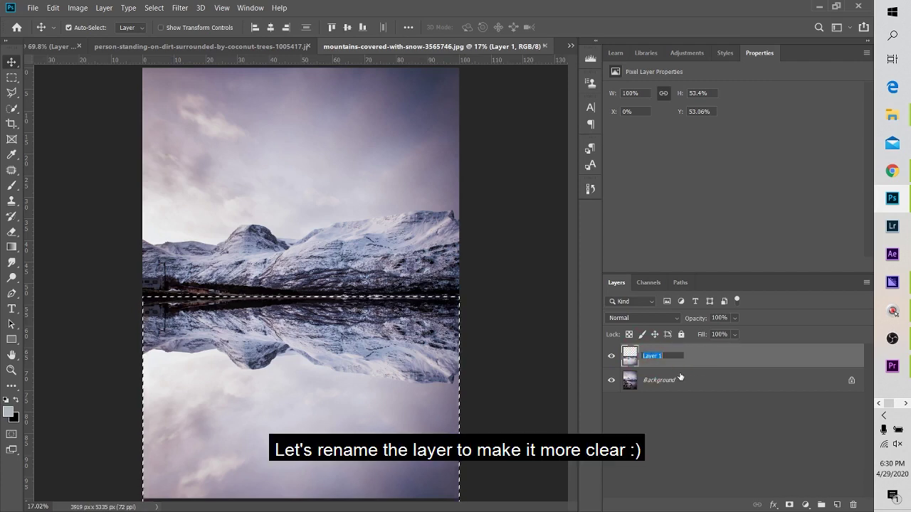
pyautogui.write('Reflection')
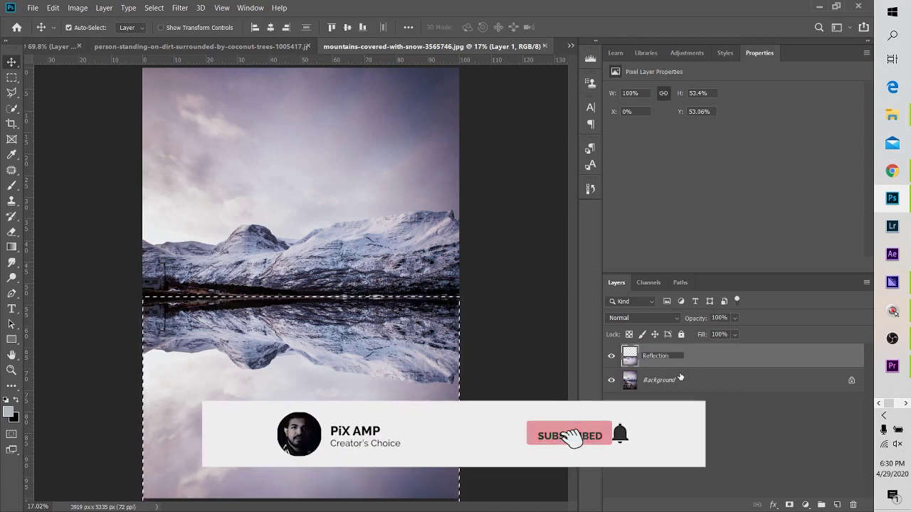
pyautogui.press('Return')
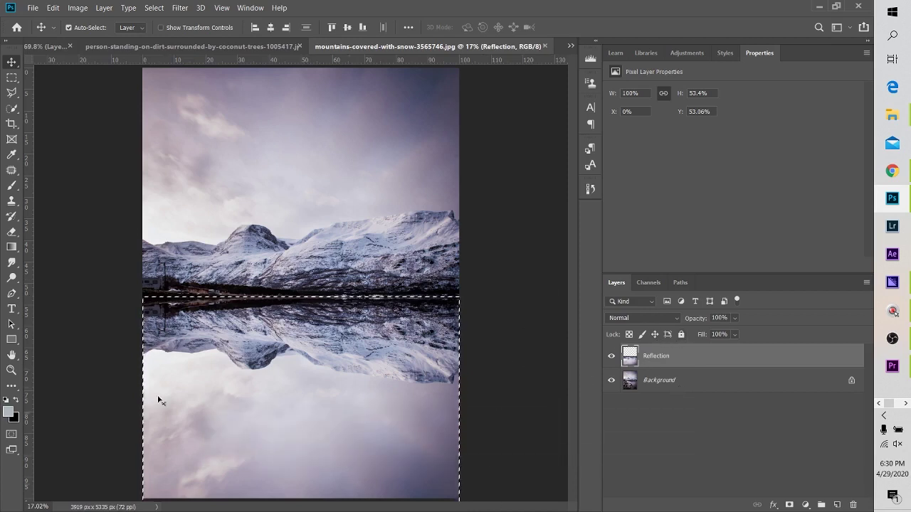
# Step: Add a layer mask from the selection to the Reflection layer, zoomed in on the shoreline
pyautogui.click(788, 504)
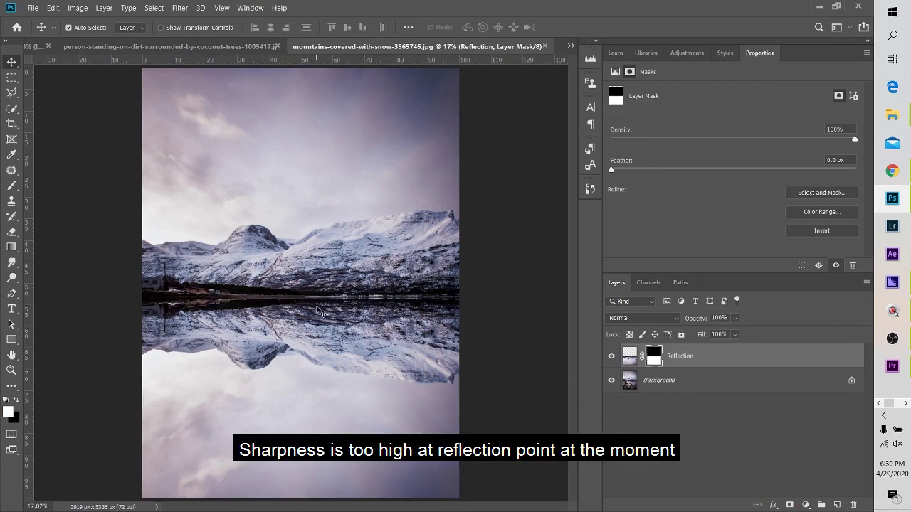
pyautogui.press('z')
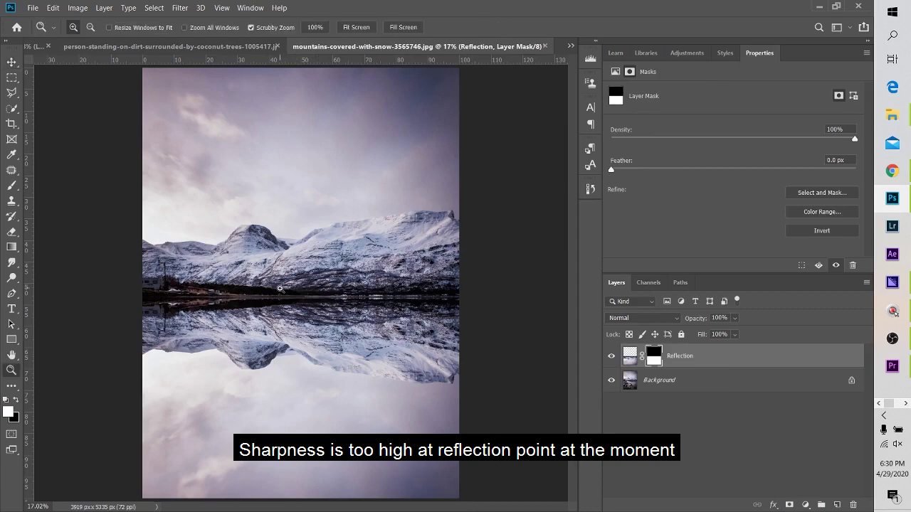
pyautogui.click(292, 288)
pyautogui.click(278, 289)
pyautogui.click(286, 347)
pyautogui.click(280, 331)
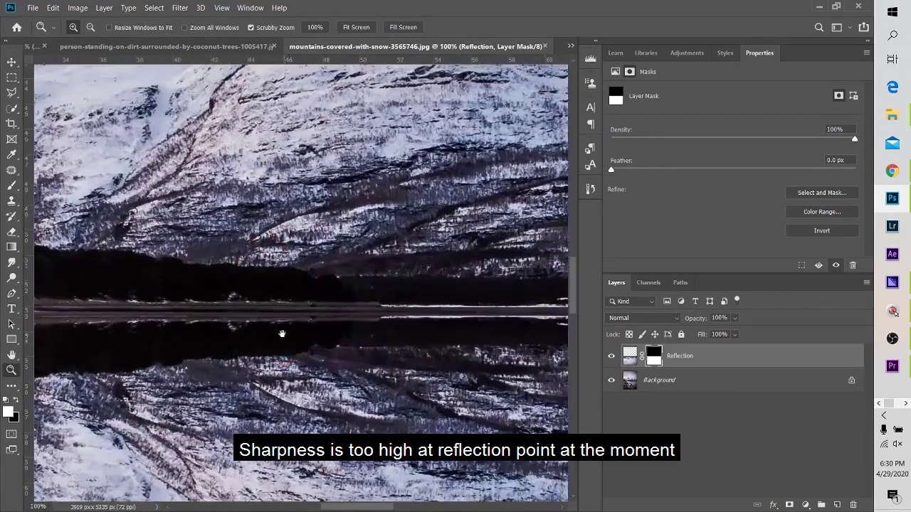
# Step: Set the mask feather to 36.7 px and fit the image on screen
pyautogui.moveTo(611, 169); pyautogui.dragTo(779, 170)
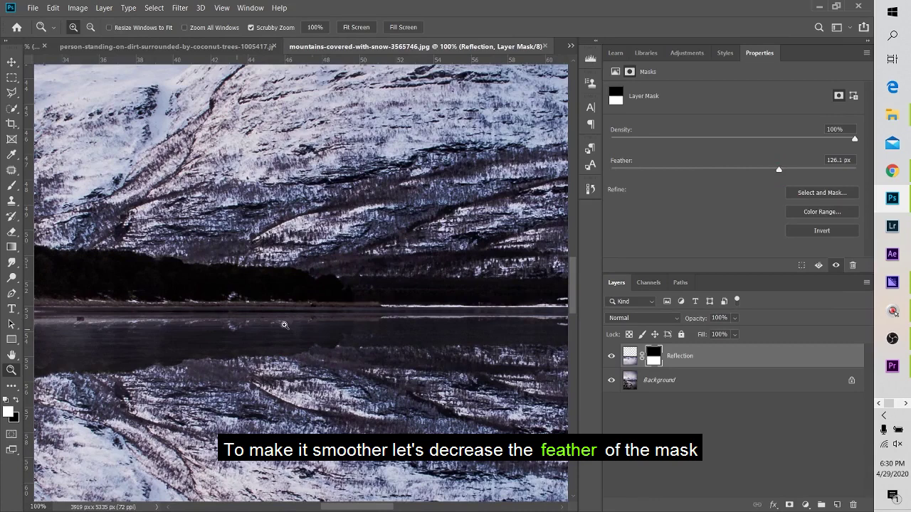
pyautogui.moveTo(780, 170); pyautogui.dragTo(733, 171)
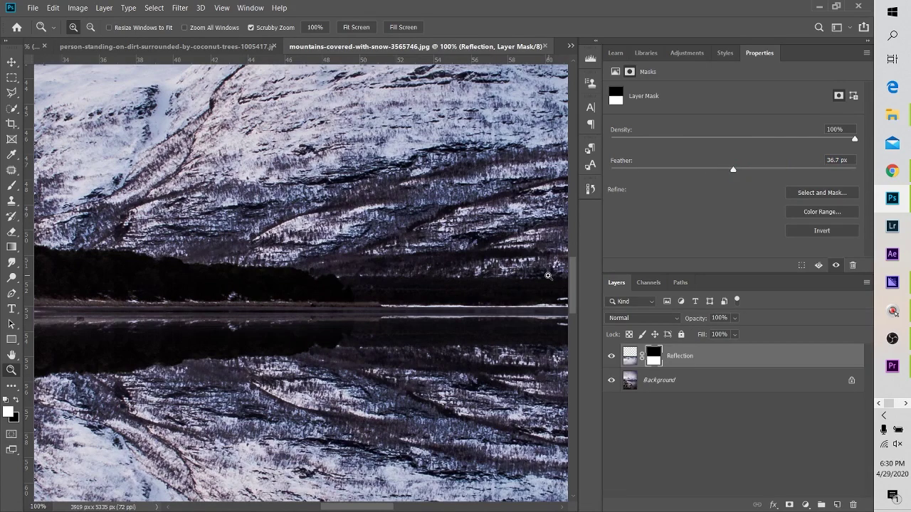
pyautogui.hotkey('ctrl', '0')
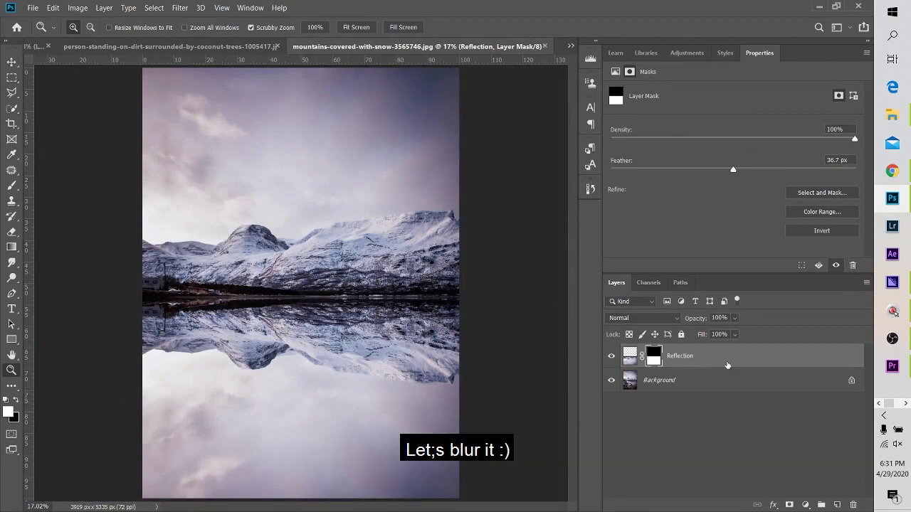
# Step: Apply a Motion Blur with 90° angle and 24 px distance to the Reflection layer's pixels
pyautogui.click(628, 355)
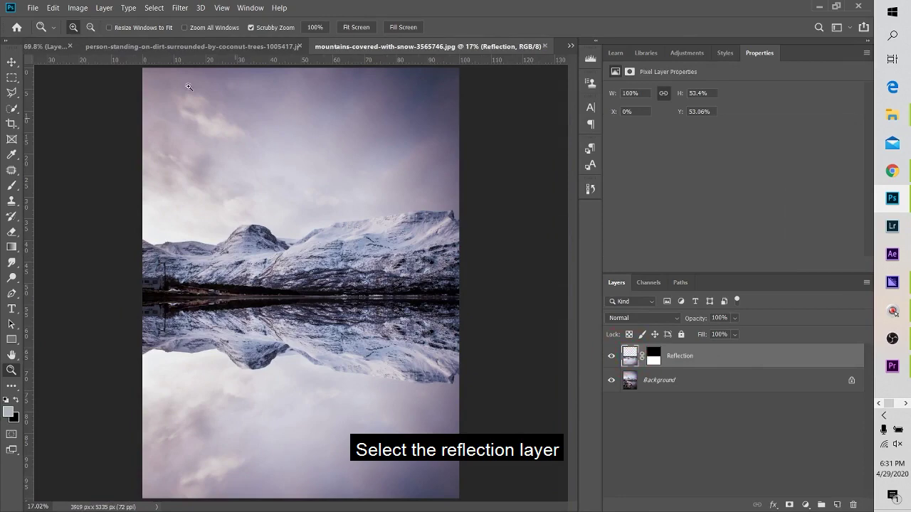
pyautogui.click(180, 8)
pyautogui.click(202, 136)
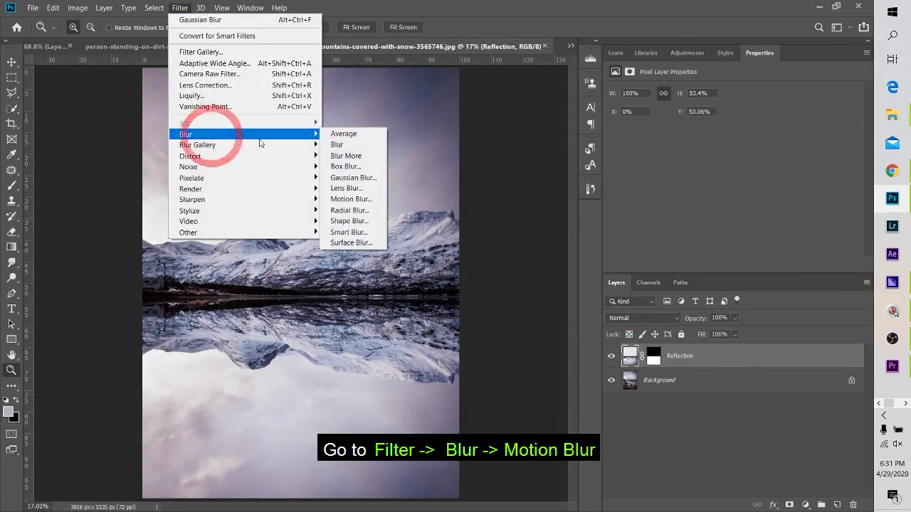
pyautogui.click(340, 199)
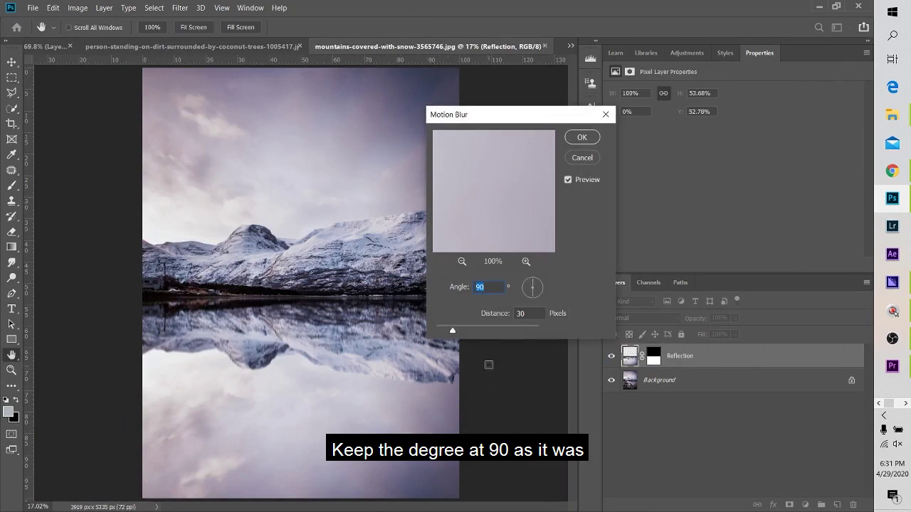
pyautogui.moveTo(448, 332); pyautogui.dragTo(449, 331)
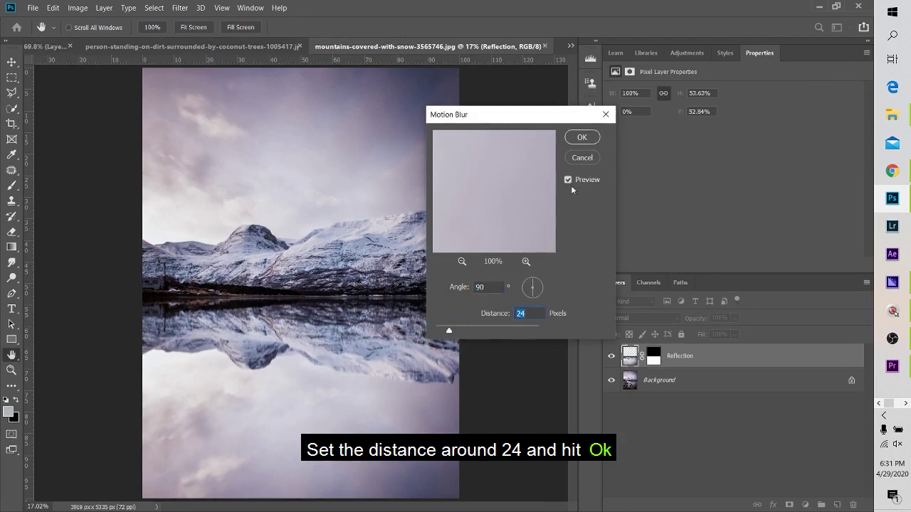
pyautogui.click(582, 138)
pyautogui.press('z')
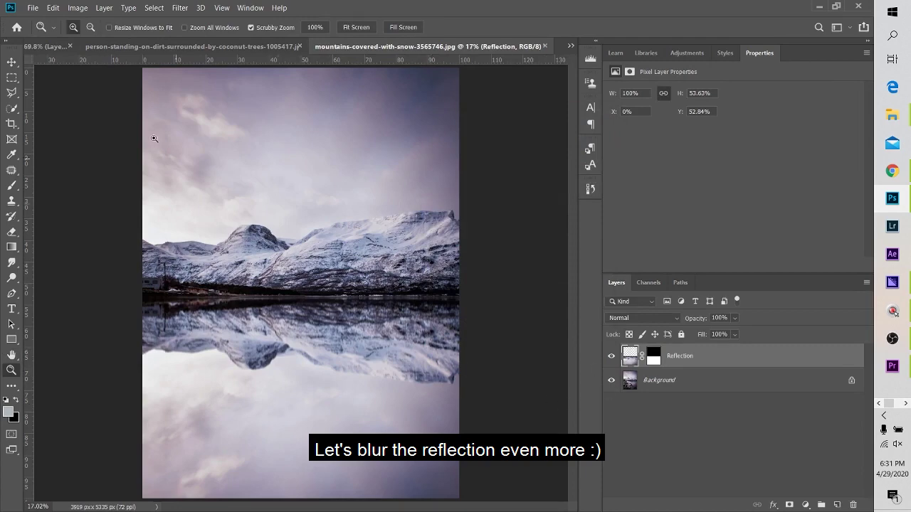
# Step: Apply a Gaussian Blur of about 1.5 px radius to the Reflection layer
pyautogui.click(180, 7)
pyautogui.moveTo(254, 135)
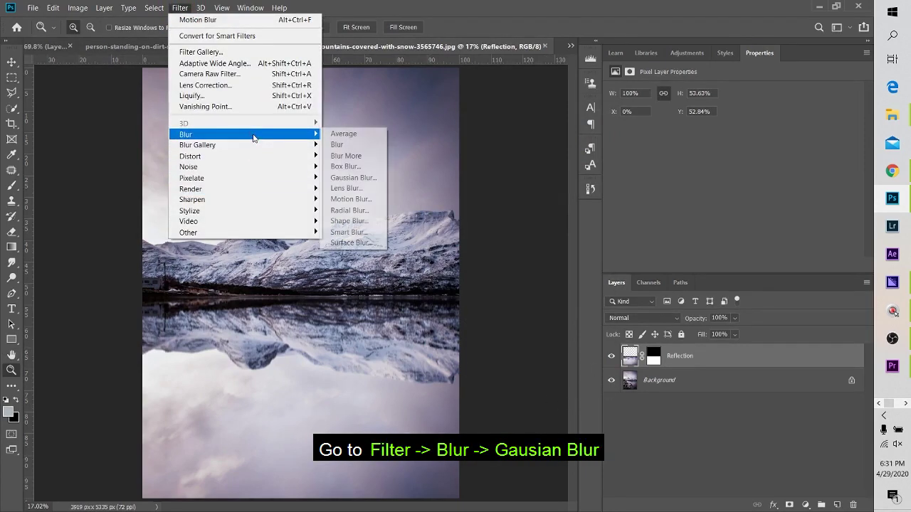
pyautogui.click(350, 178)
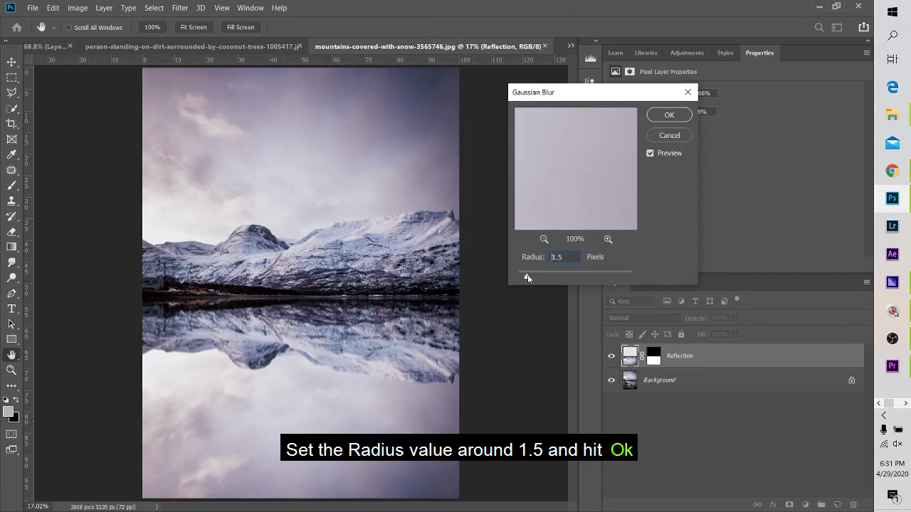
pyautogui.click(669, 115)
pyautogui.press('z')
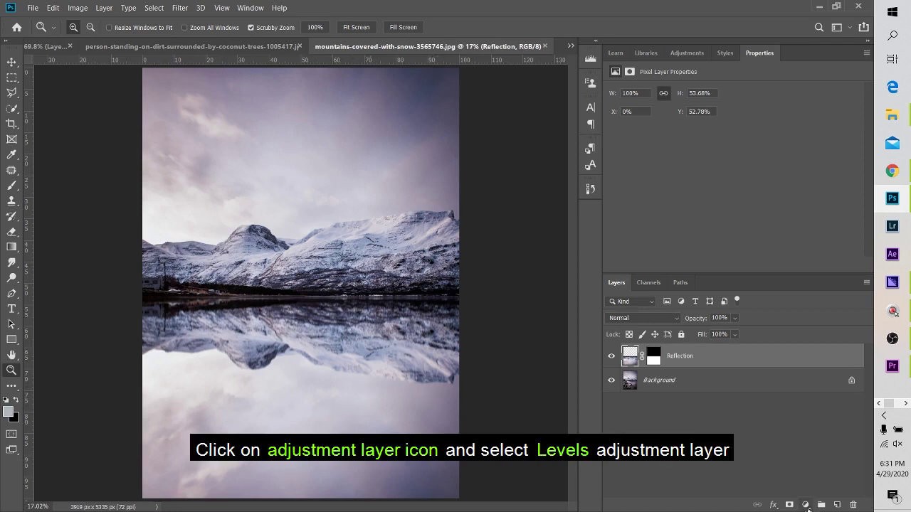
# Step: Create a Levels 1 adjustment layer above the Reflection layer
pyautogui.click(805, 505)
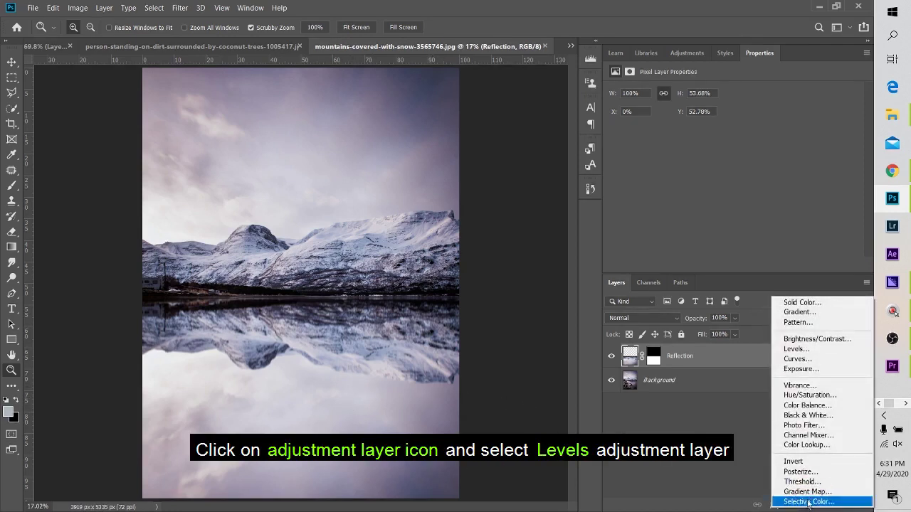
pyautogui.click(828, 348)
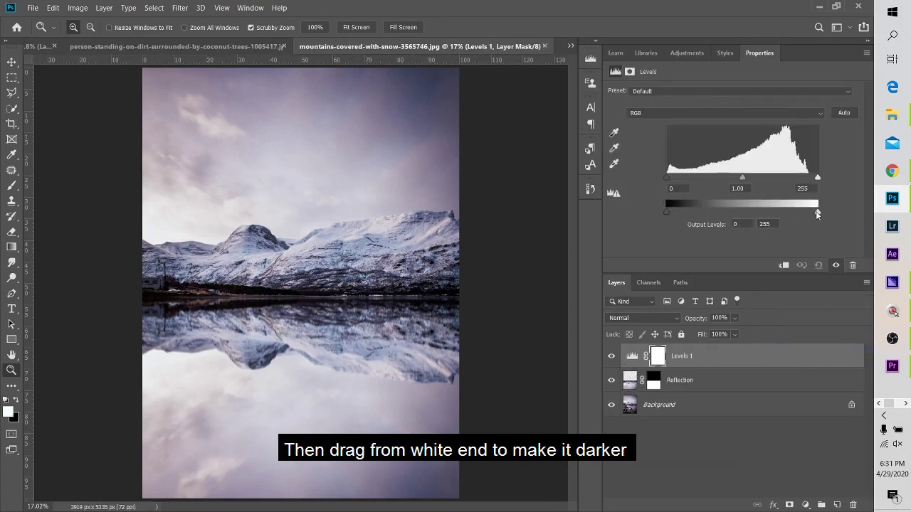
pyautogui.moveTo(818, 213)
pyautogui.mouseDown()
pyautogui.moveTo(765, 212)
pyautogui.moveTo(819, 213)
pyautogui.mouseUp()
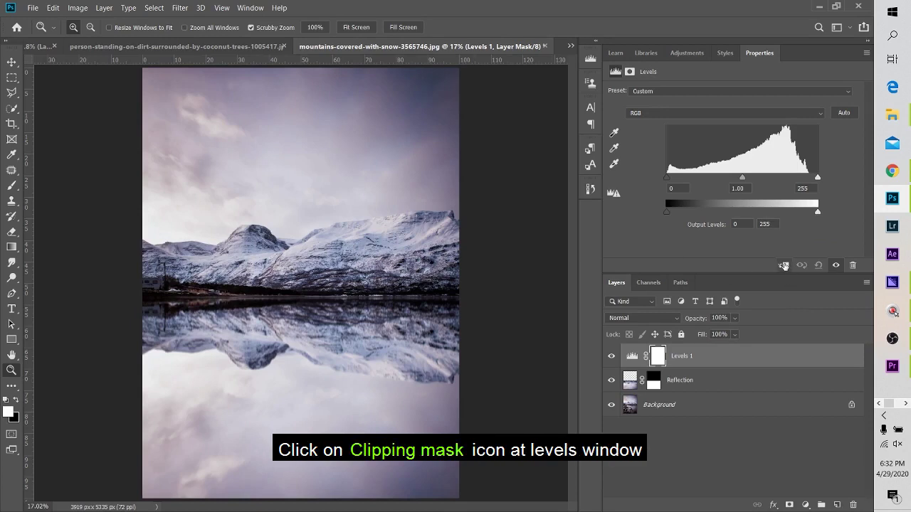
# Step: Clip Levels 1 to Reflection, set white output to 217, then show only the Background
pyautogui.click(784, 266)
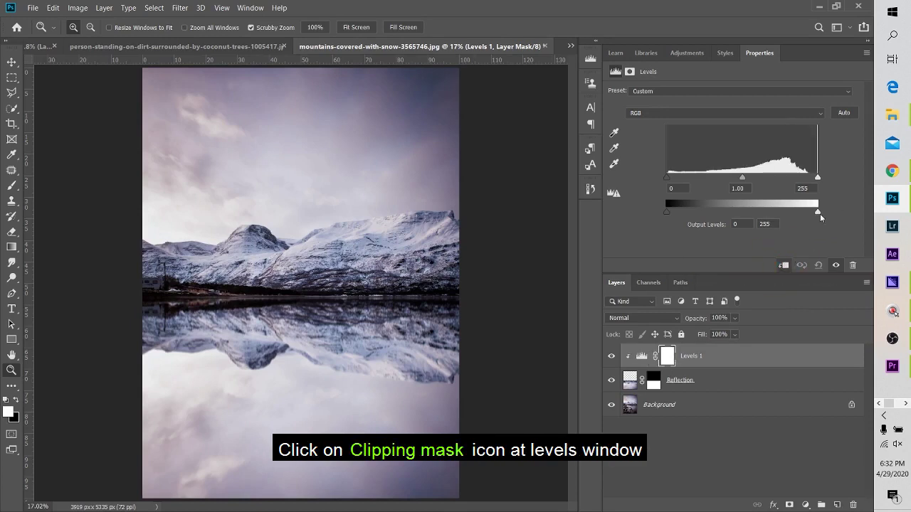
pyautogui.moveTo(817, 212); pyautogui.dragTo(795, 214)
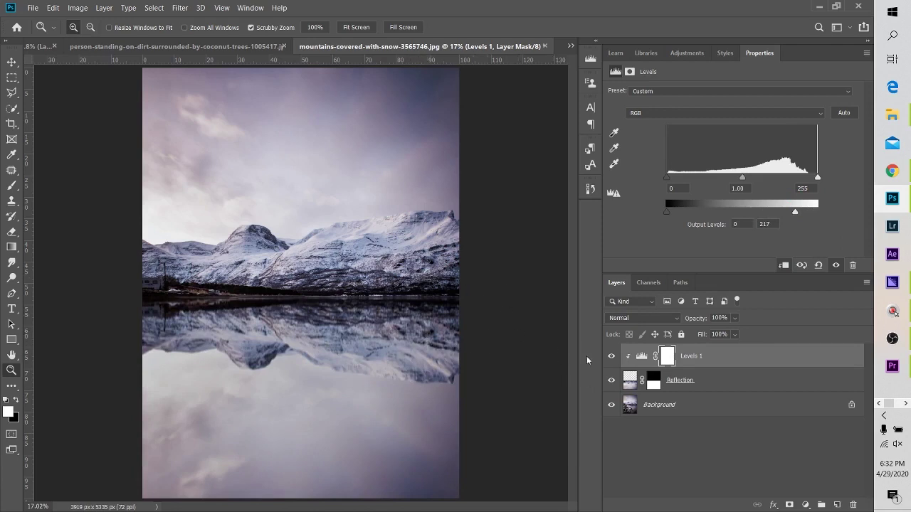
pyautogui.keyDown('alt'); pyautogui.click(611, 405); pyautogui.keyUp('alt')
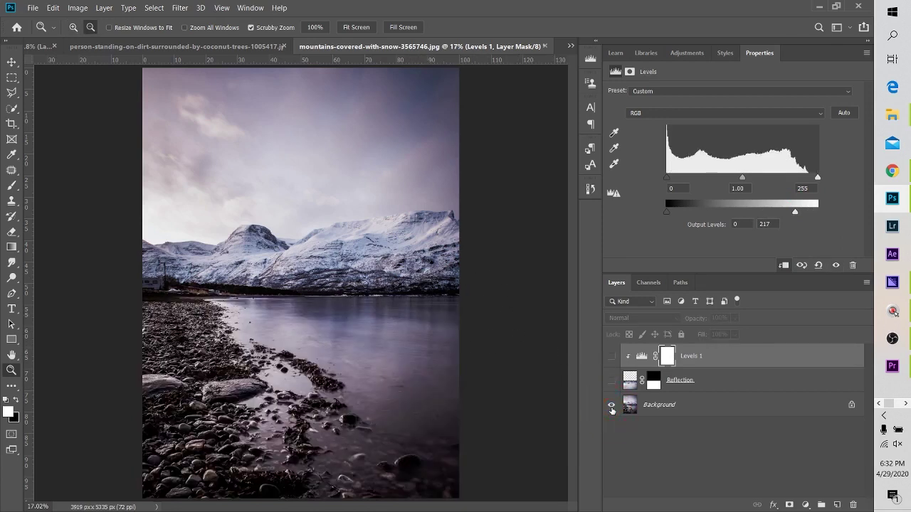